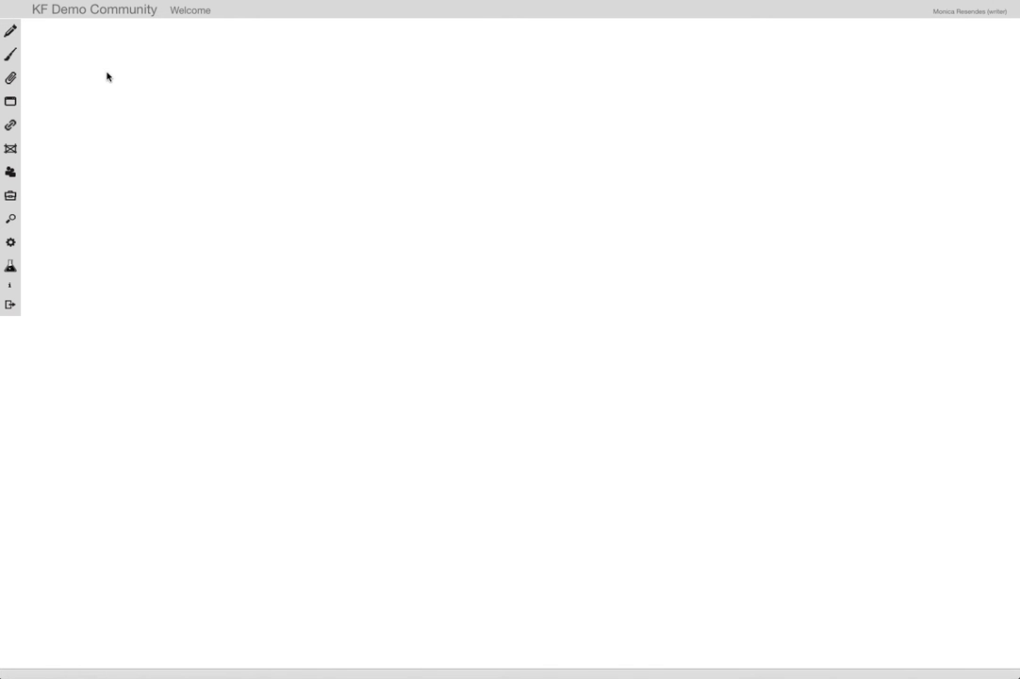
Step: Create a new note using the "I need to understand" scaffold with the text "why leaves change colour in the fall?"
left_click(12, 31)
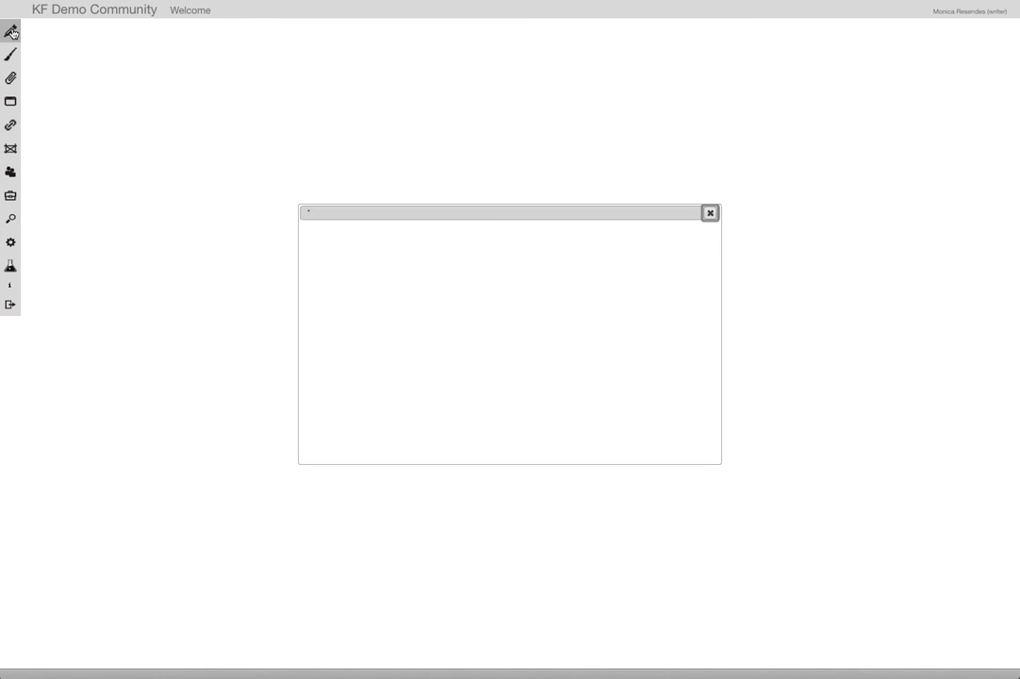
left_click_drag(496, 209, 468, 92)
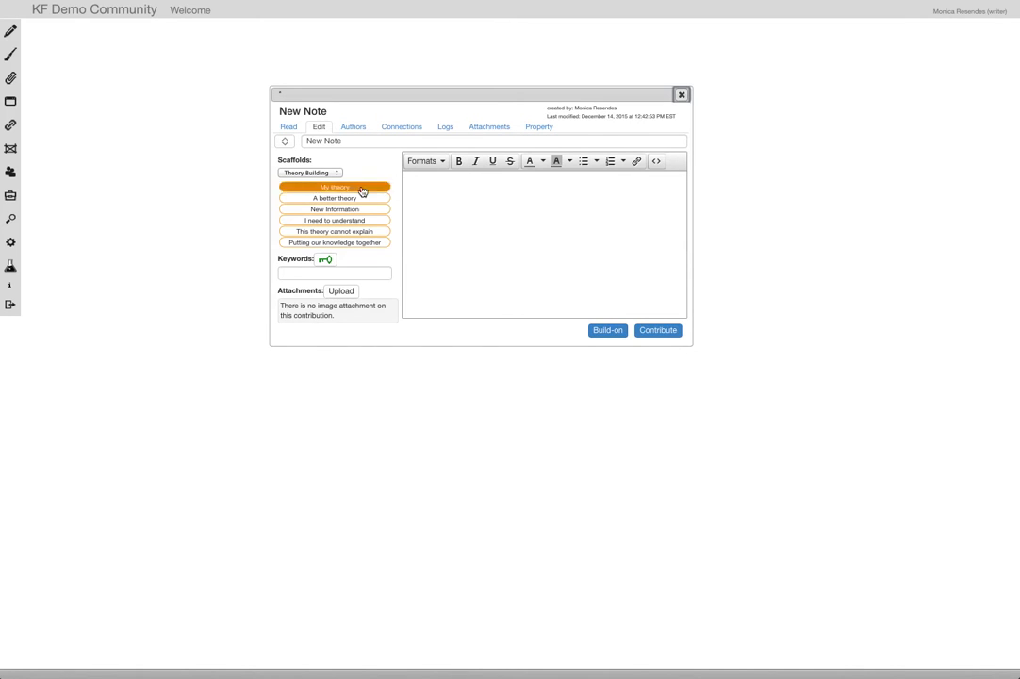
left_click(359, 223)
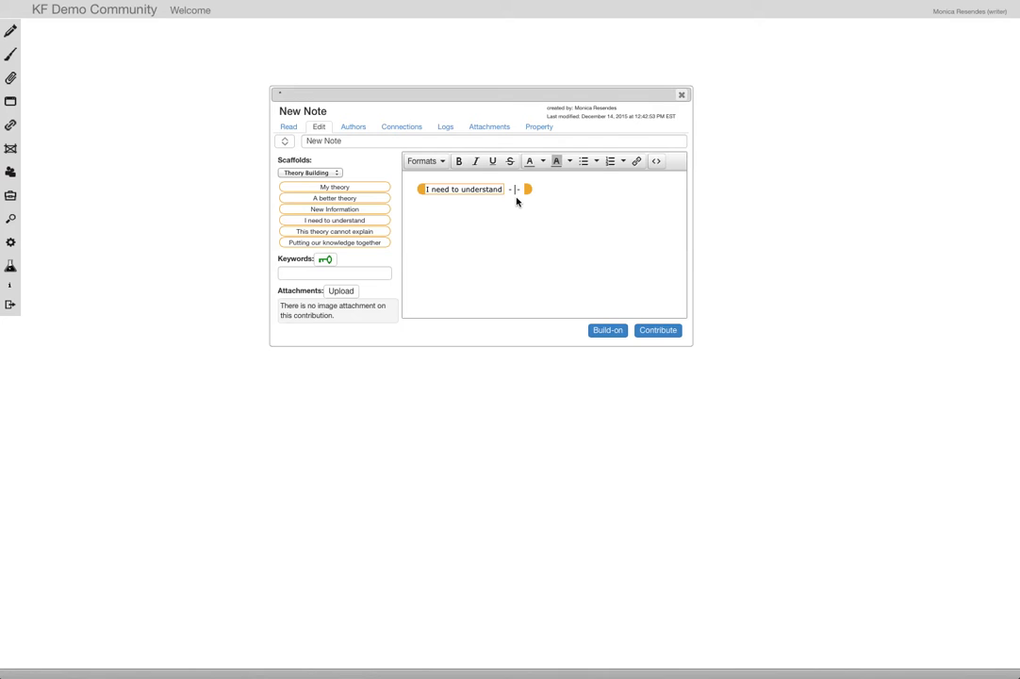
type("why leaves change colour in the fall?")
Step: Title the note "Why do leaves change colour?", contribute it to the view and finish editing
left_click(356, 141)
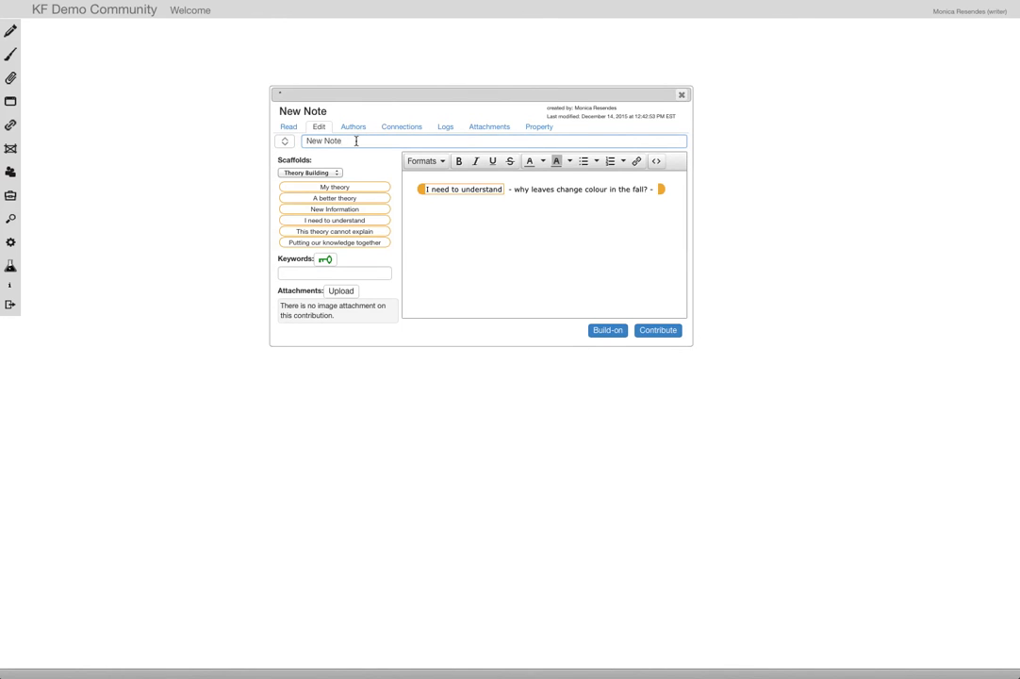
left_click_drag(351, 139, 302, 139)
type("Why do leaves change colour?")
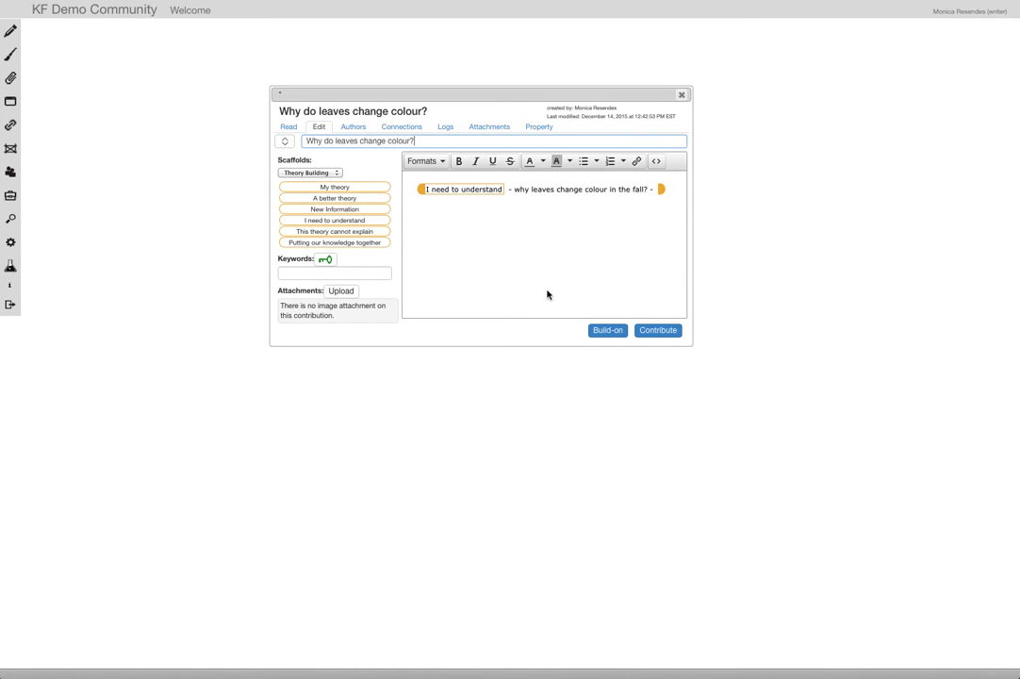
left_click(657, 331)
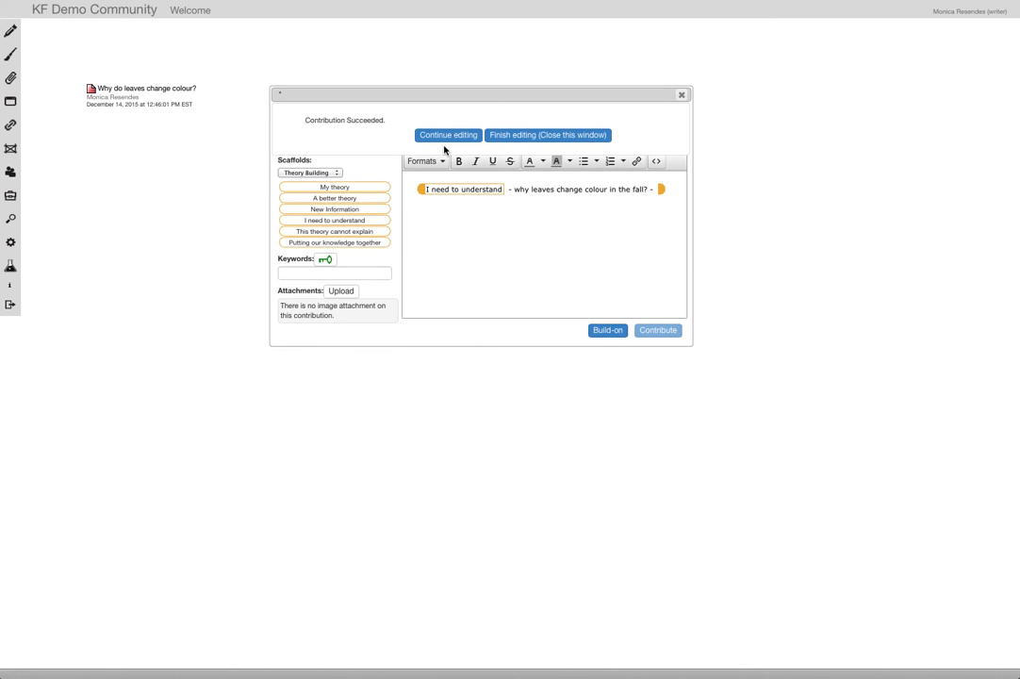
left_click(542, 138)
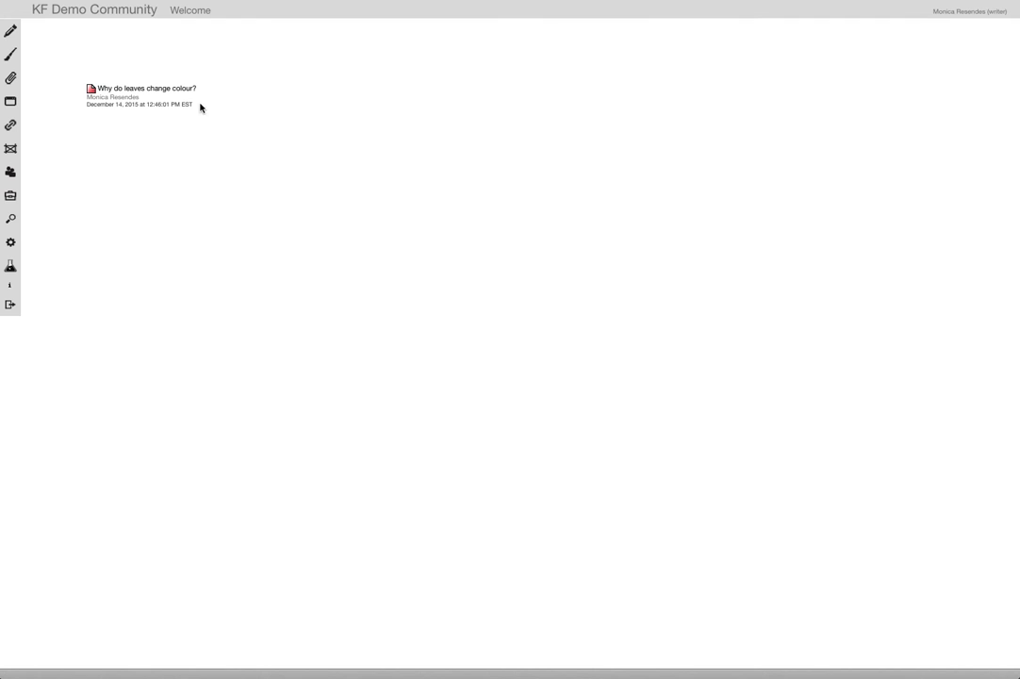
Step: Move the "Why do leaves change colour?" note slightly to the right in the view and deselect it
left_click_drag(184, 99, 233, 94)
left_click(232, 147)
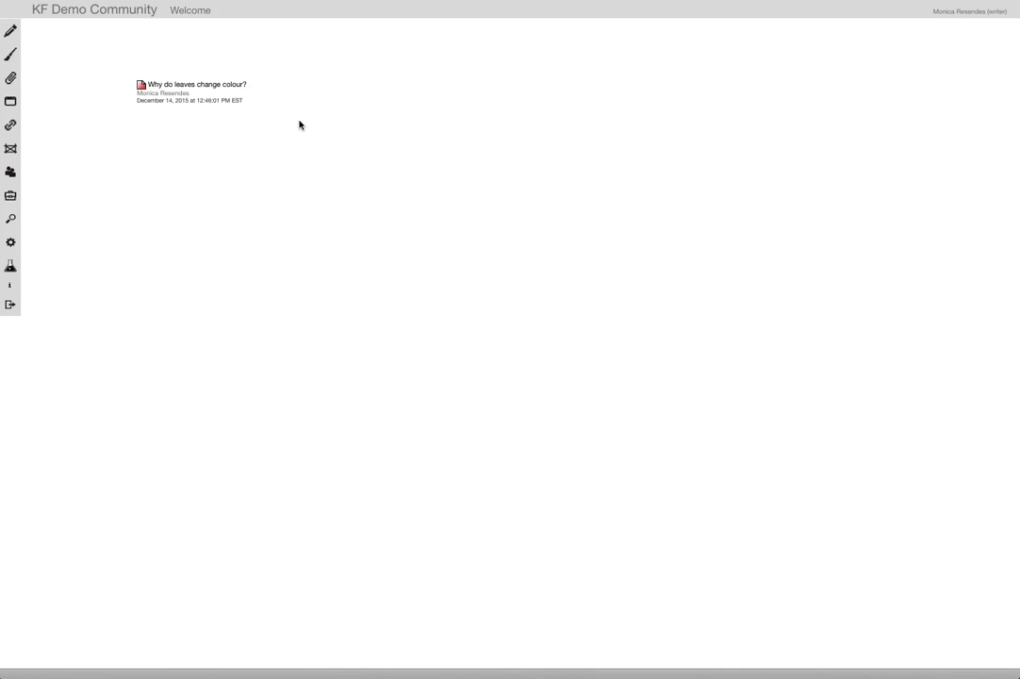
Step: Build on the leaf-colour note with the "My theory" scaffold: "Because in the winter it gets colder and the temperatures makes the colour change"
left_click(230, 87)
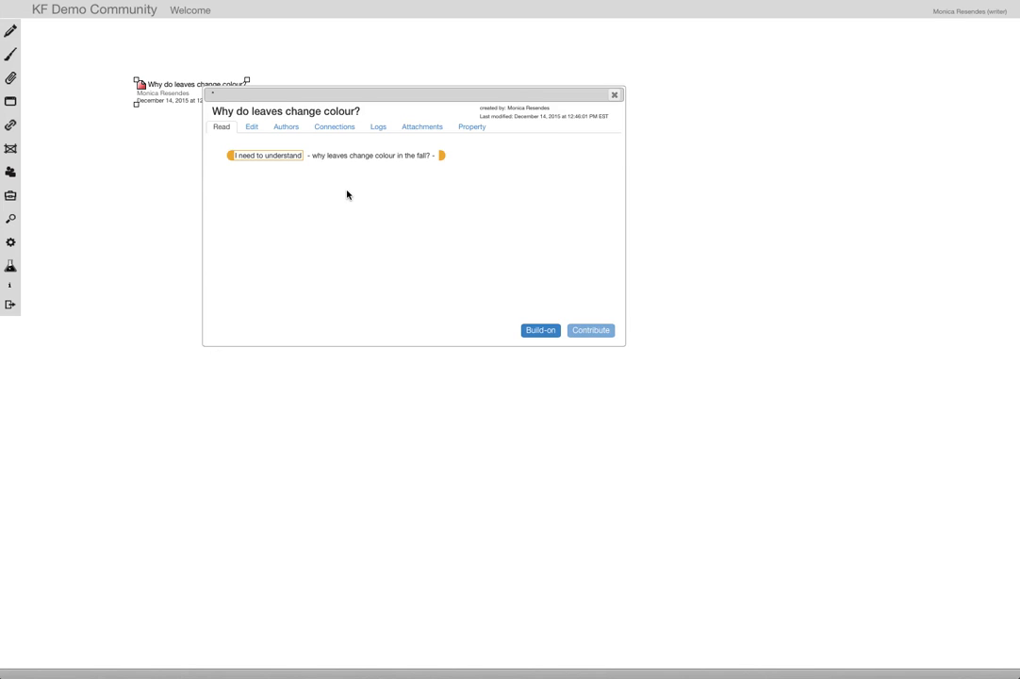
left_click(542, 331)
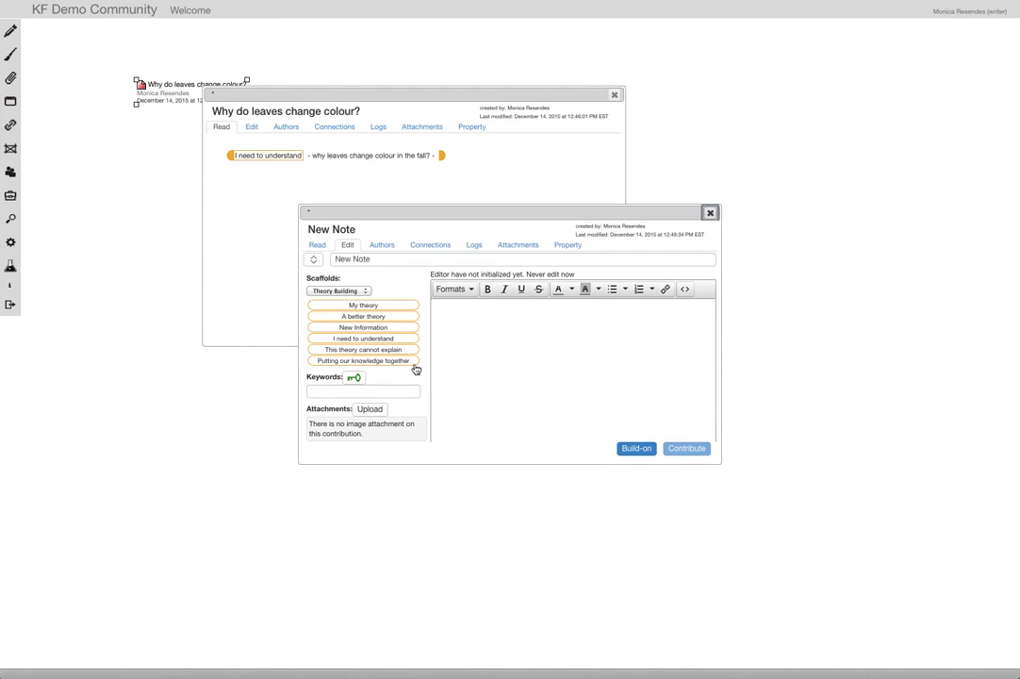
left_click(398, 310)
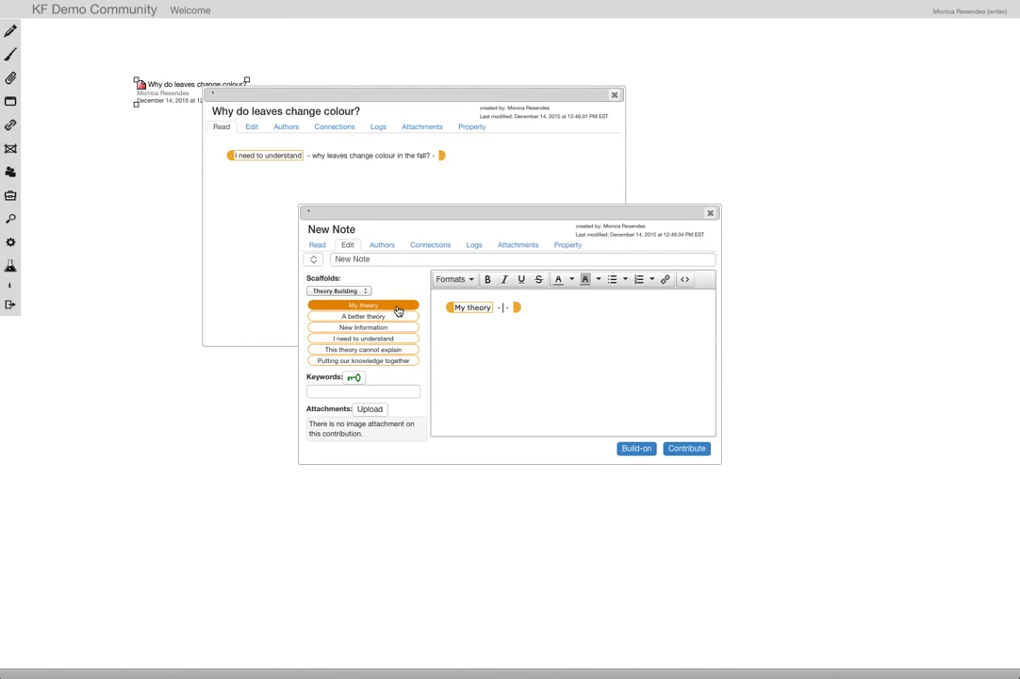
type("Because in ")
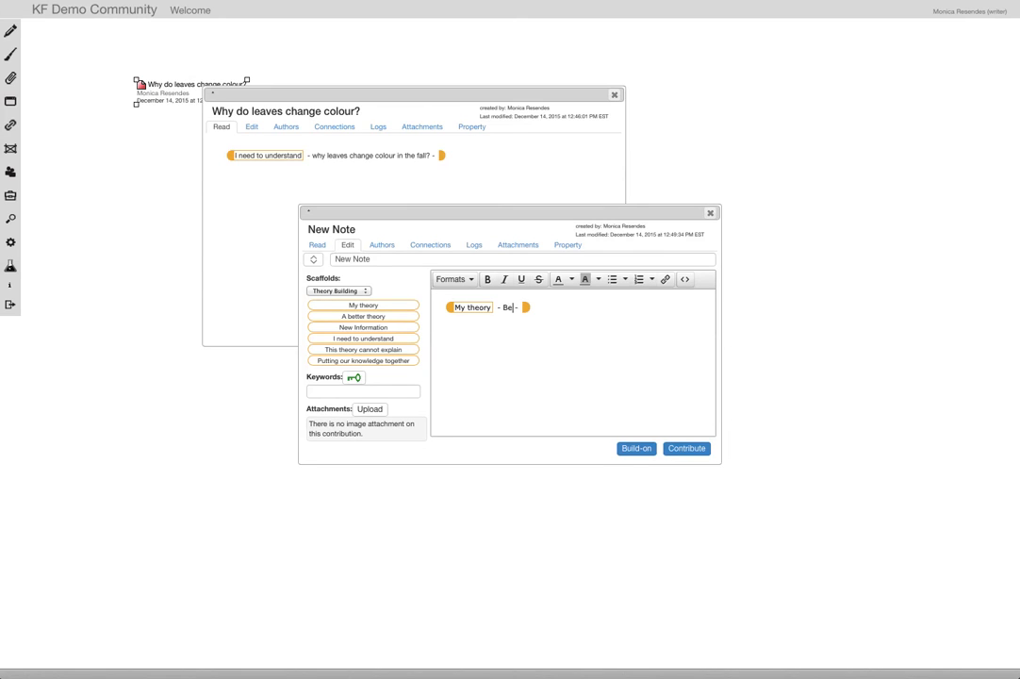
type("the winter it gets colder and ")
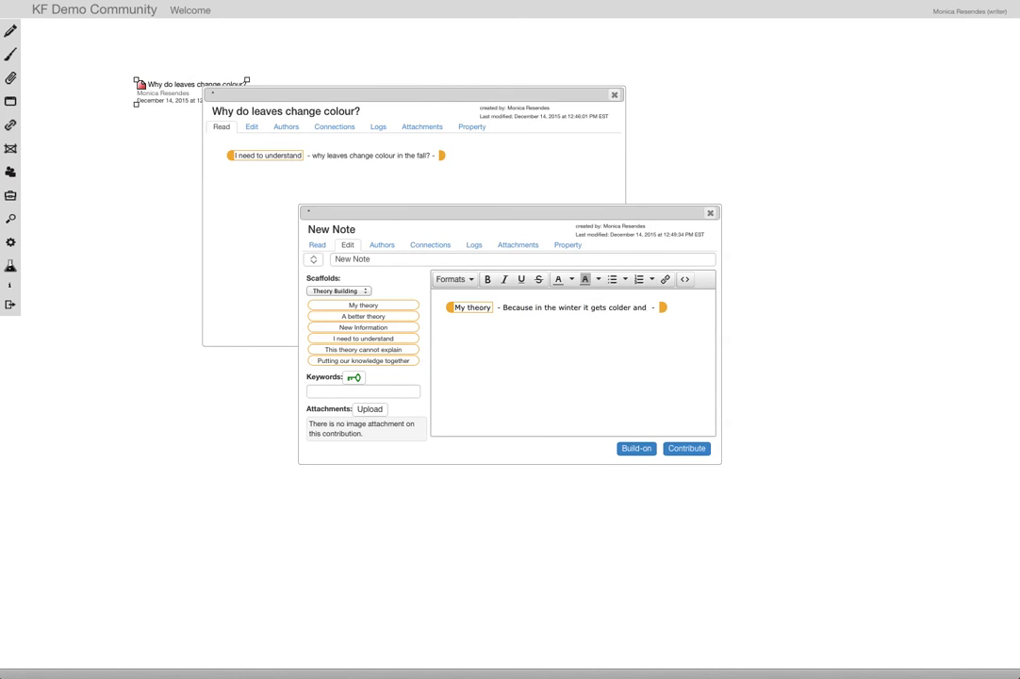
type("the temp")
key("BackSpace")
key("BackSpace")
key("BackSpace")
key("BackSpace")
key("BackSpace")
key("BackSpace")
key("BackSpace")
type("he temperatures makes the col ")
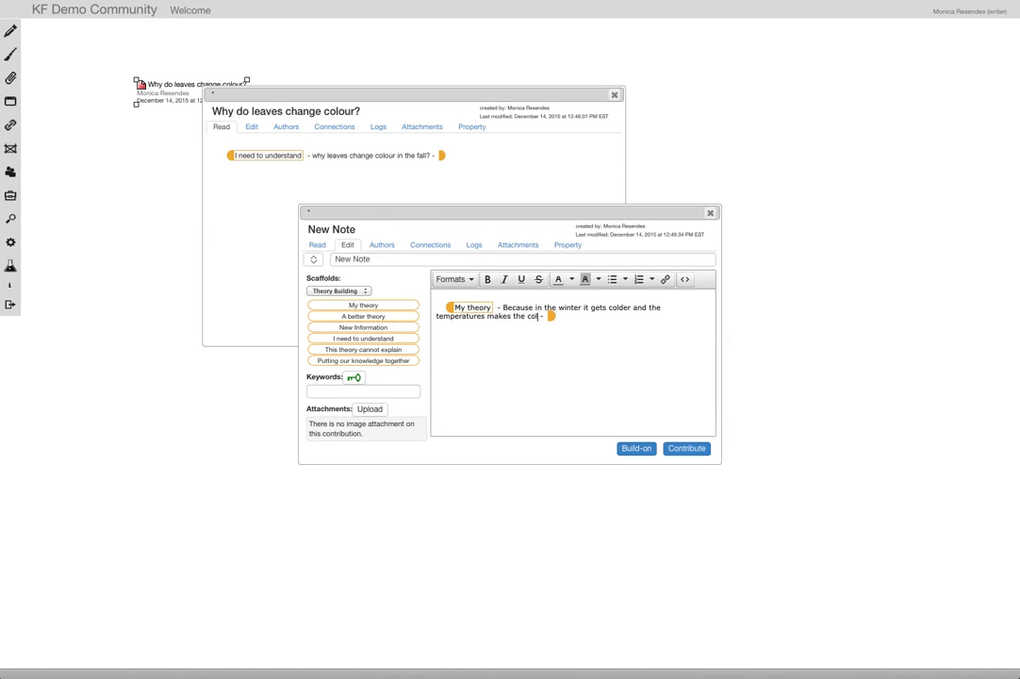
type("our change")
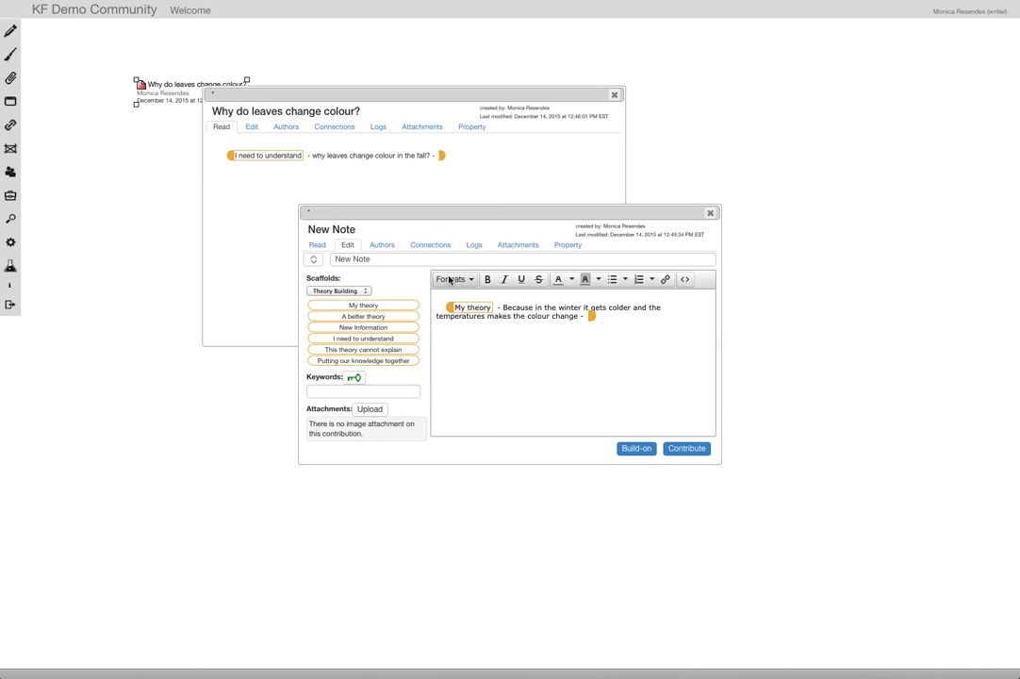
Step: Title the build-on note "The cold makes the colour change", contribute it and close both note windows
left_click(390, 259)
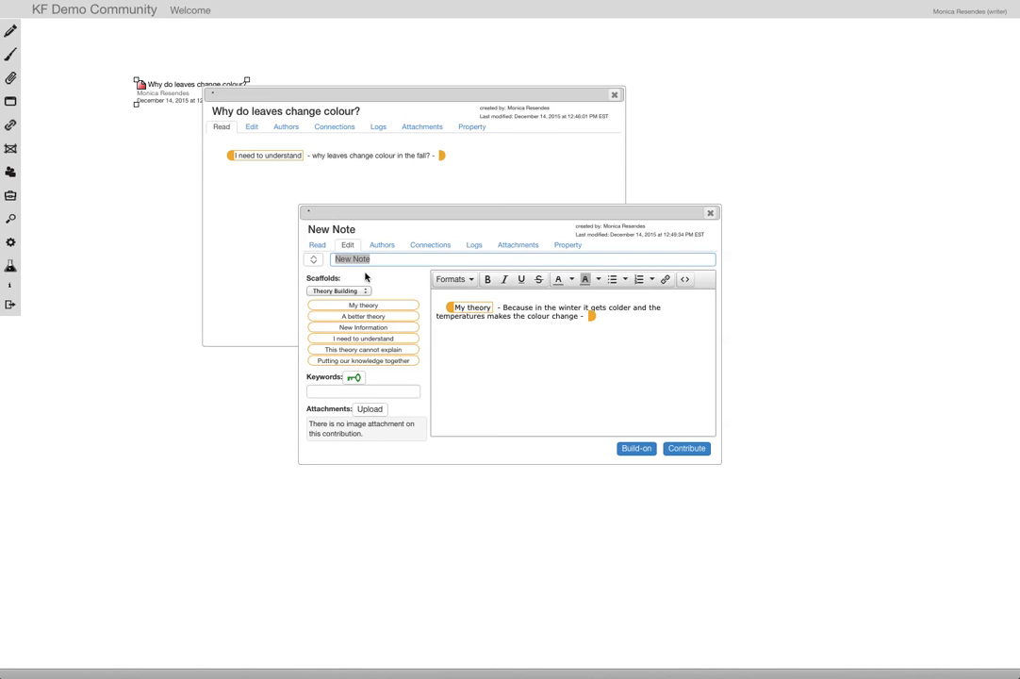
type("The cold ")
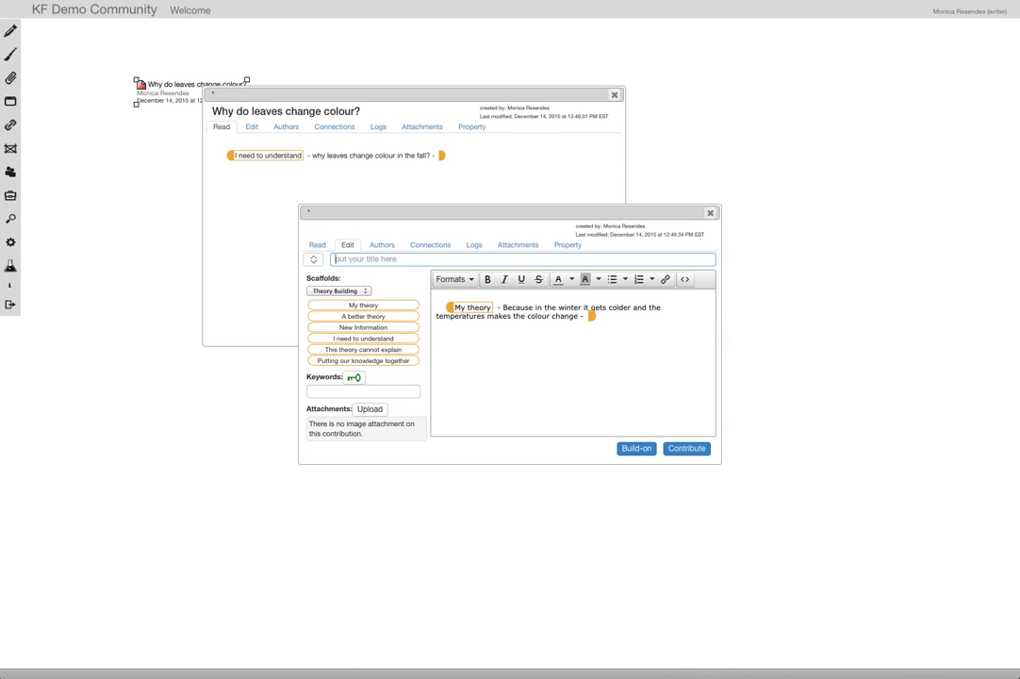
type("makes t")
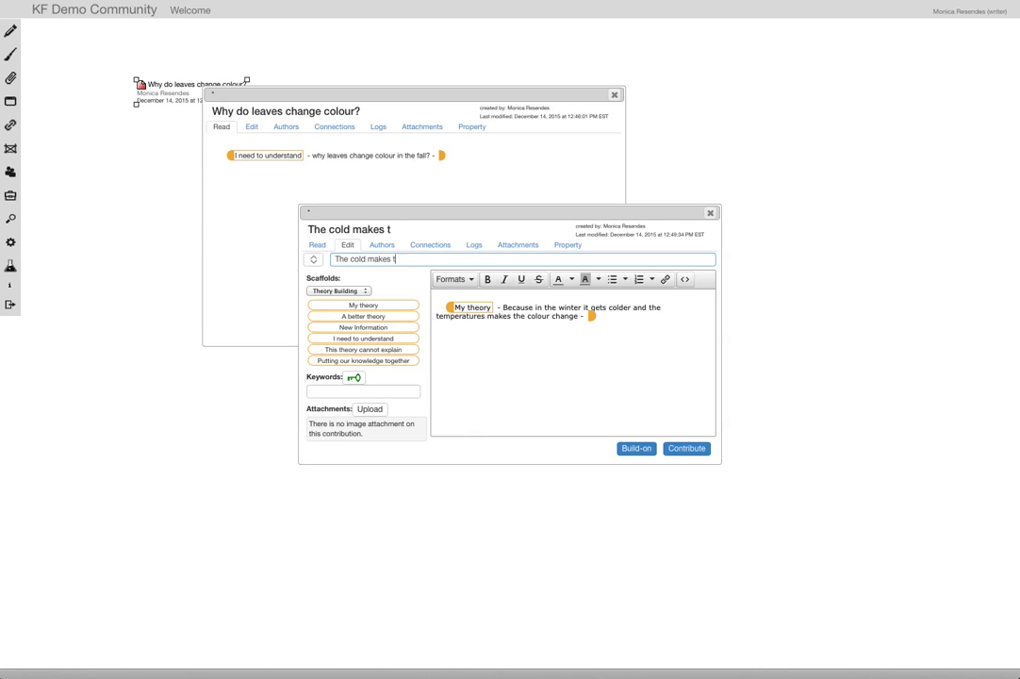
type("he colour change")
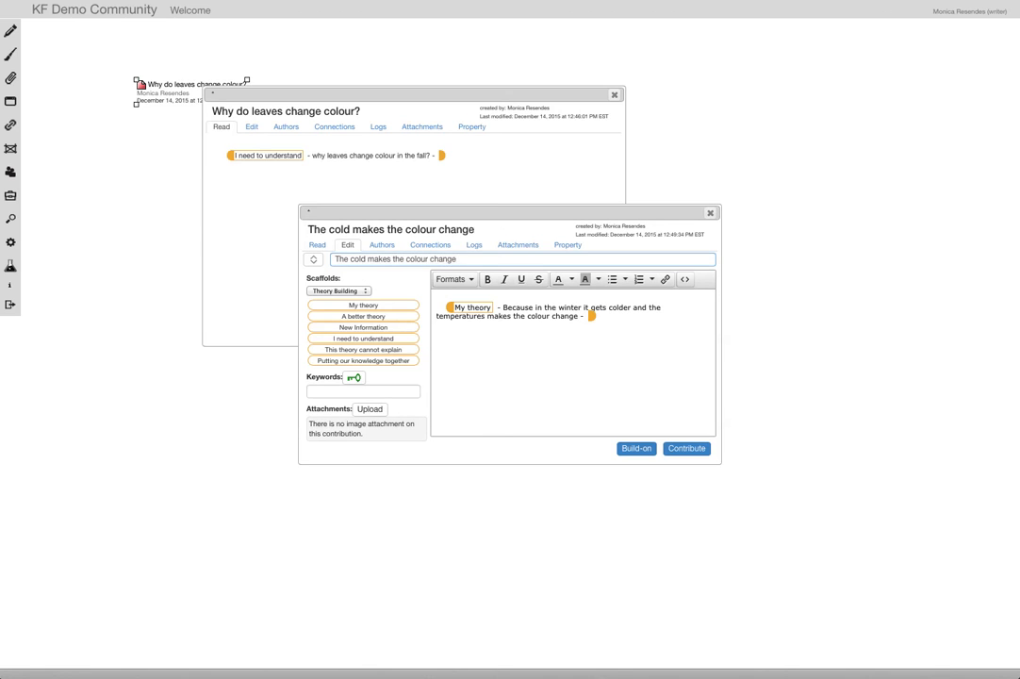
left_click(685, 450)
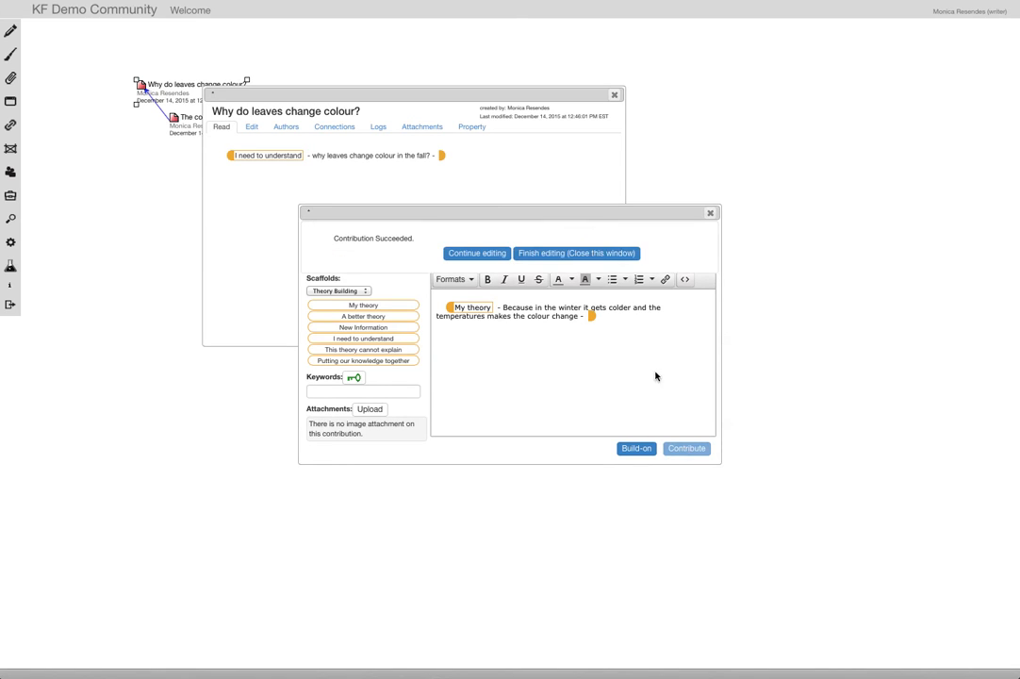
left_click(543, 261)
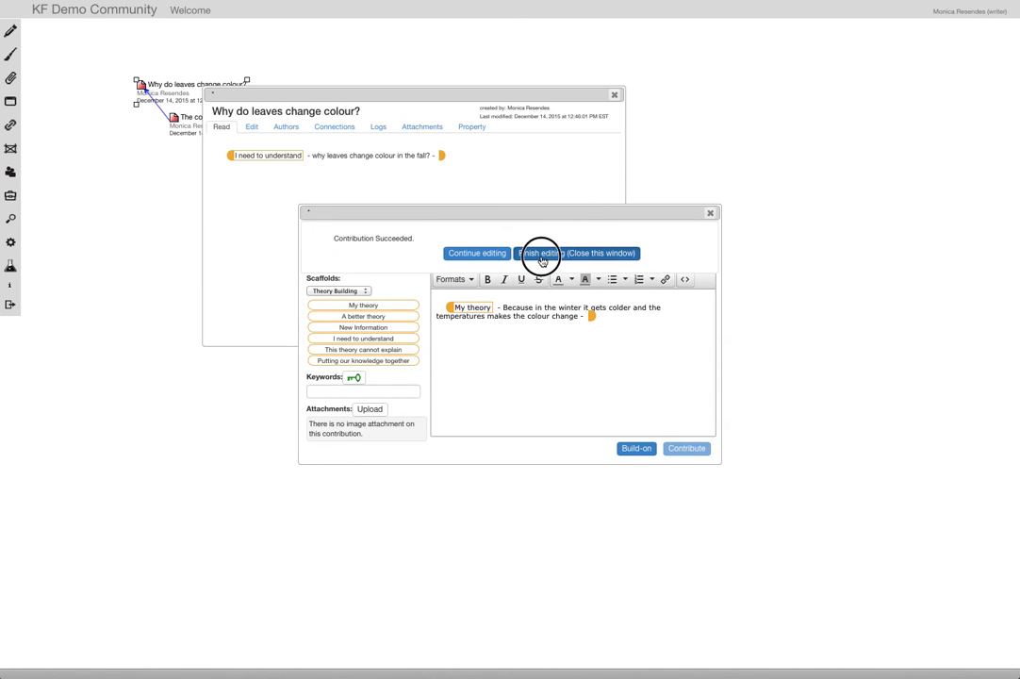
left_click(615, 98)
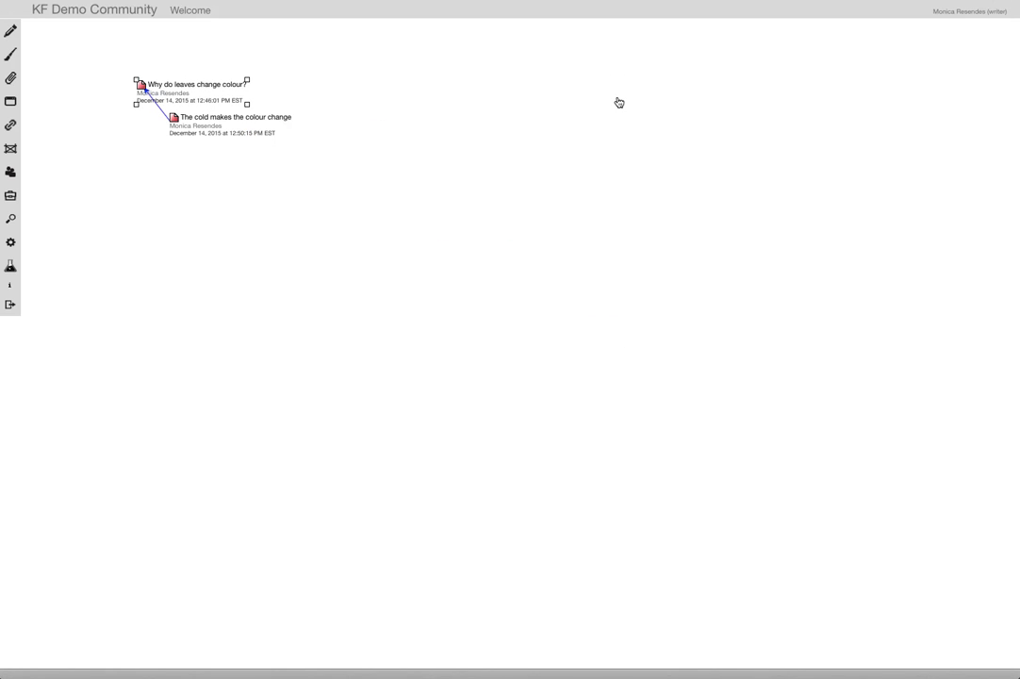
Step: Reposition the "The cold makes the colour change" note below and slightly left of the question note
left_click(277, 126)
left_click_drag(277, 126, 305, 221)
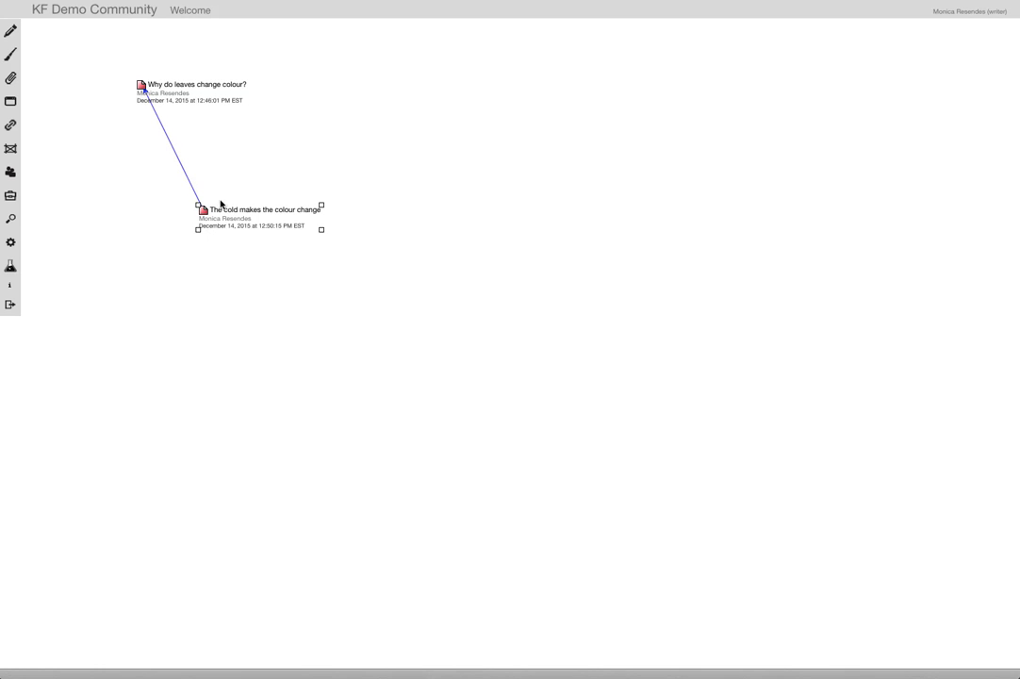
left_click_drag(225, 215, 151, 162)
left_click(223, 72)
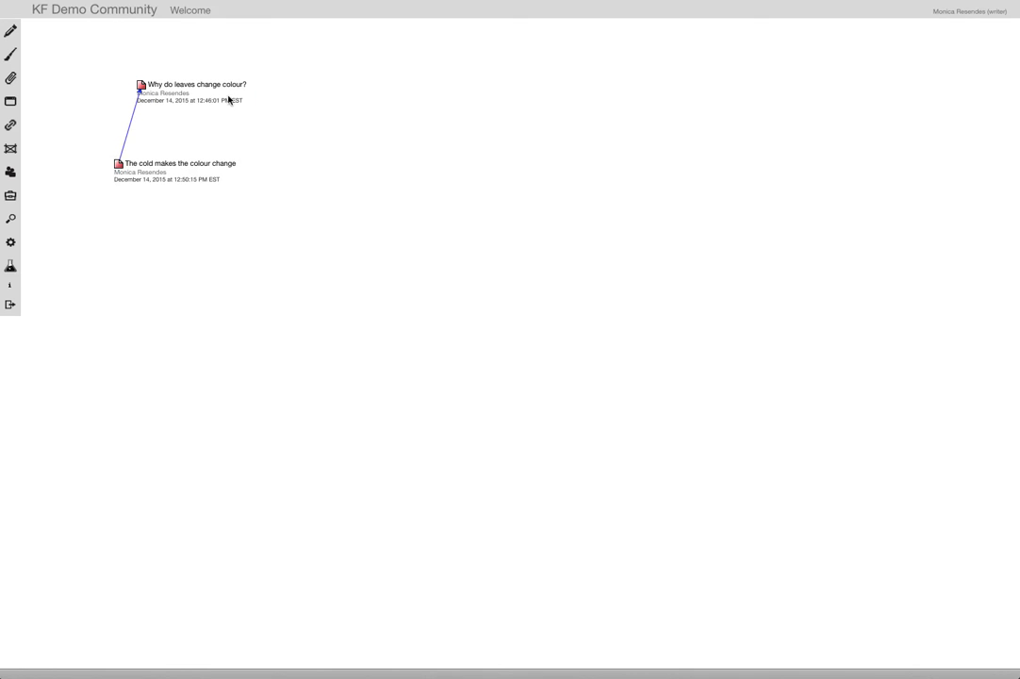
Step: Shift both linked notes together to the left and slightly down, and move the build-on note a little right, beneath the question note
left_click_drag(134, 51, 197, 253)
left_click_drag(105, 54, 248, 233)
left_click_drag(217, 177, 181, 184)
left_click(201, 233)
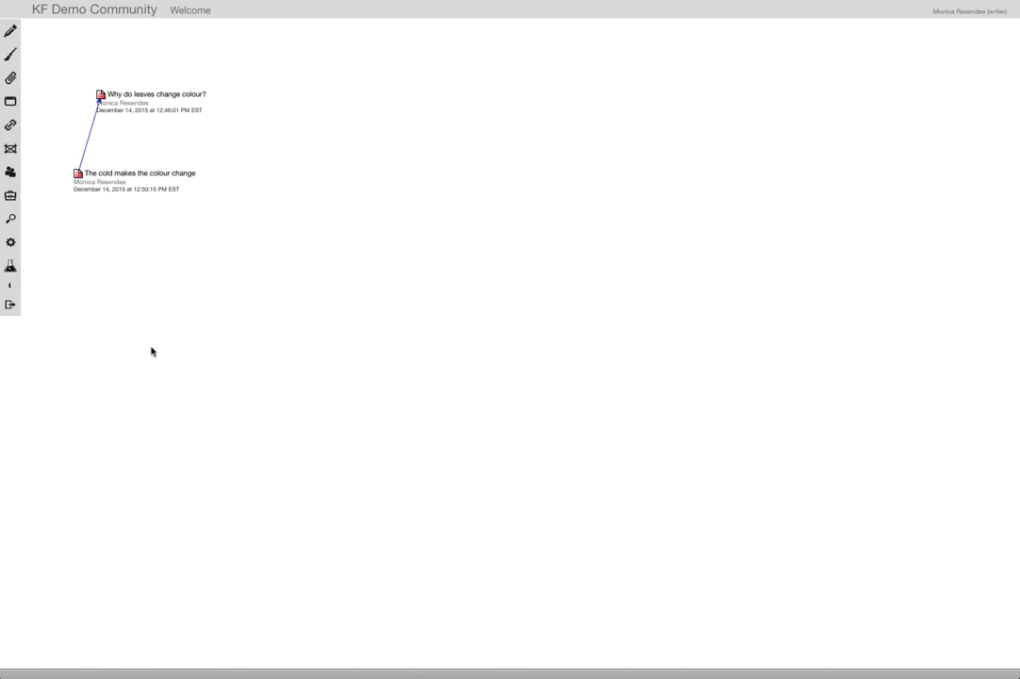
left_click_drag(79, 173, 113, 165)
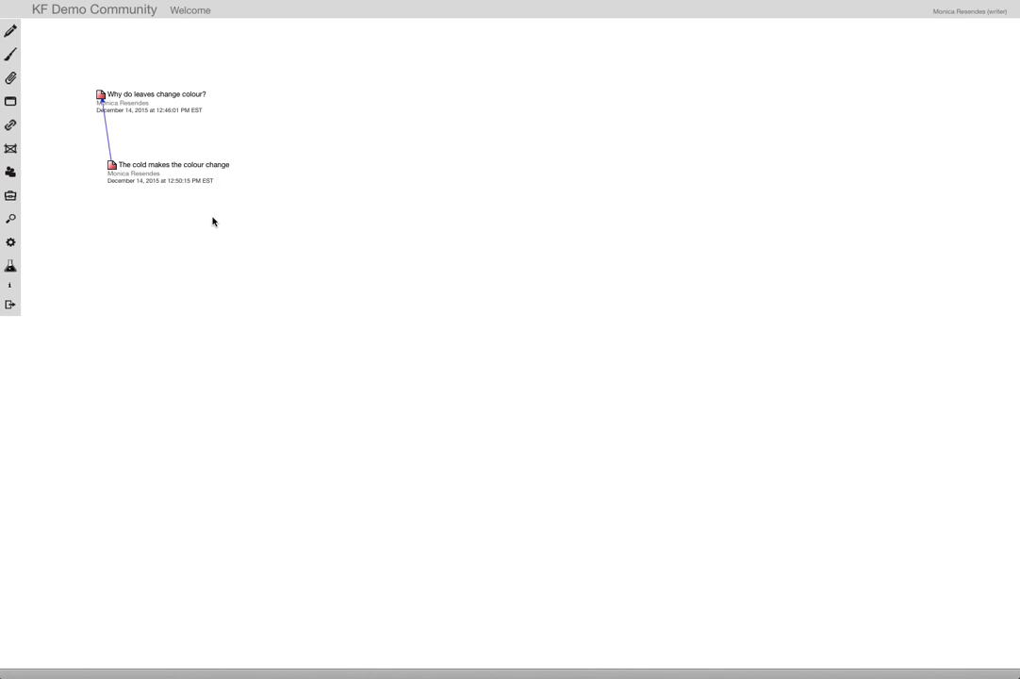